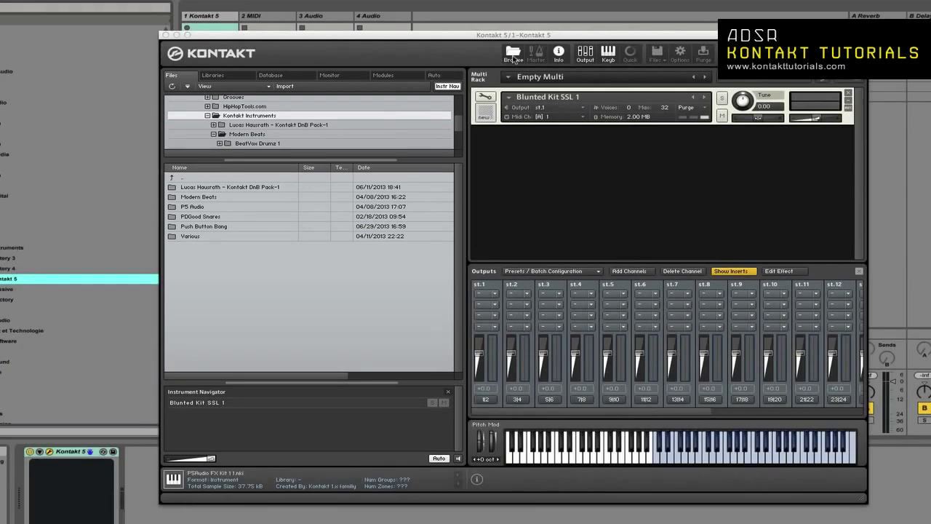
Step: Toggle the Browser, Master, Info, Output and Keyboard panels off and back on
left_click(513, 57)
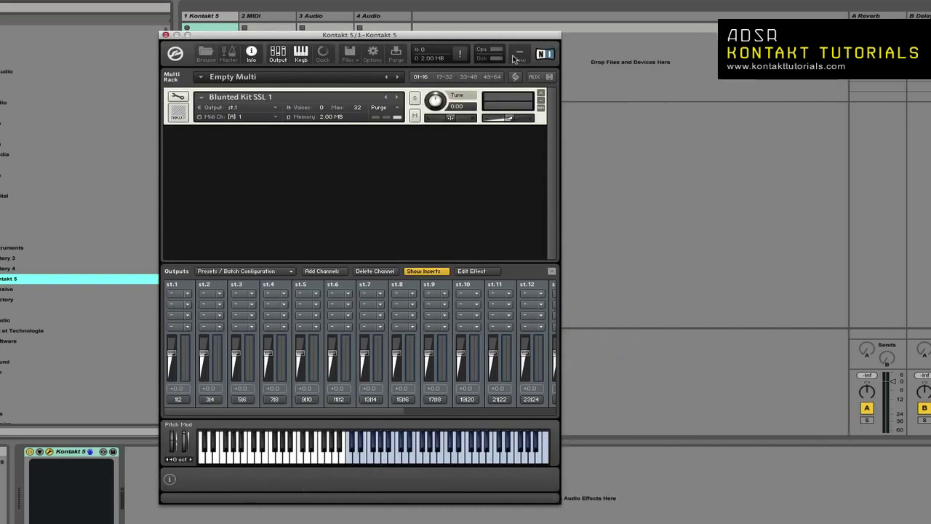
left_click(207, 55)
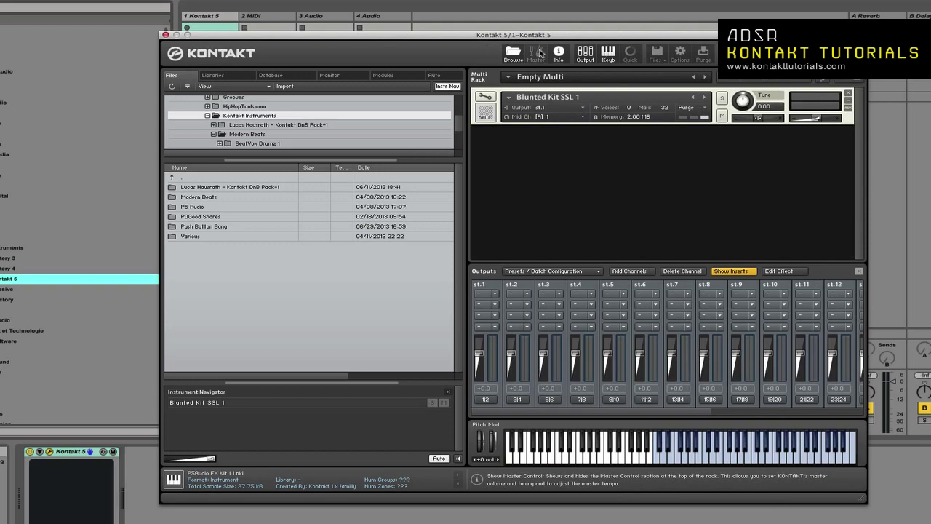
left_click(539, 52)
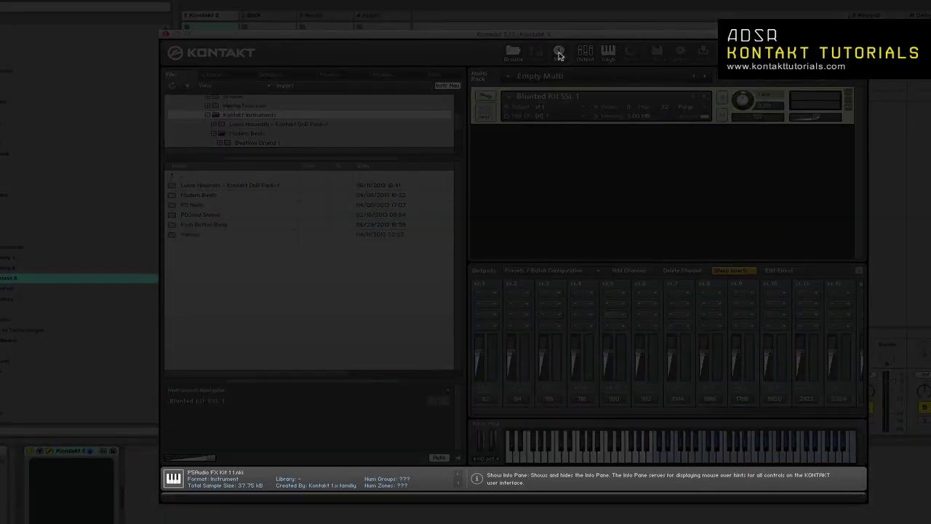
left_click(559, 52)
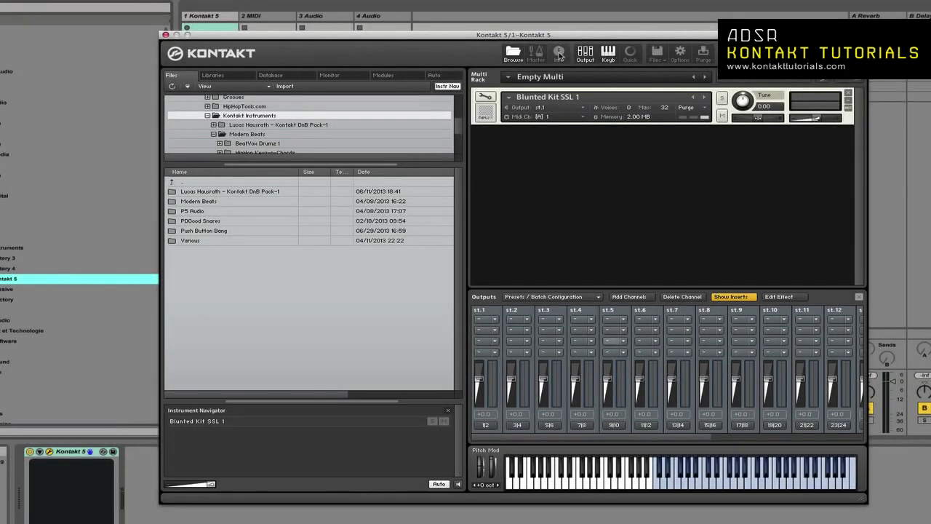
left_click(558, 53)
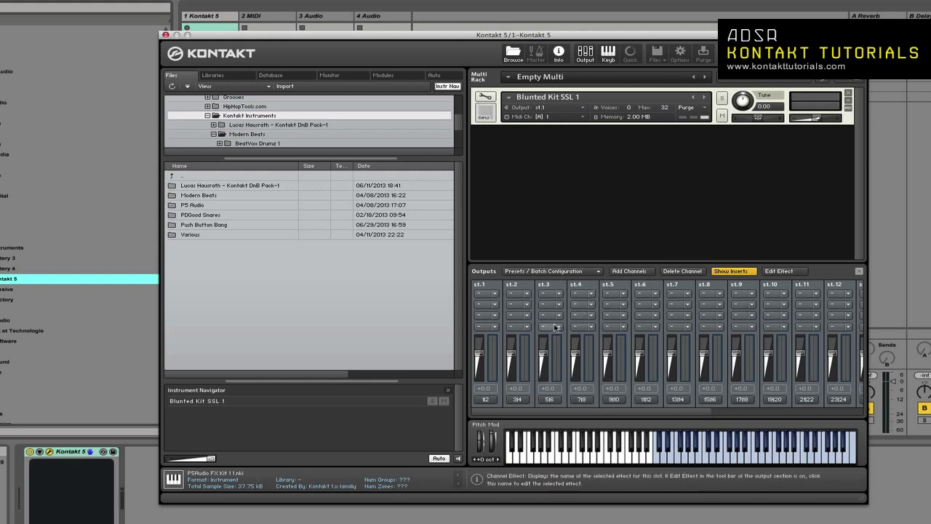
left_click(585, 55)
left_click(586, 57)
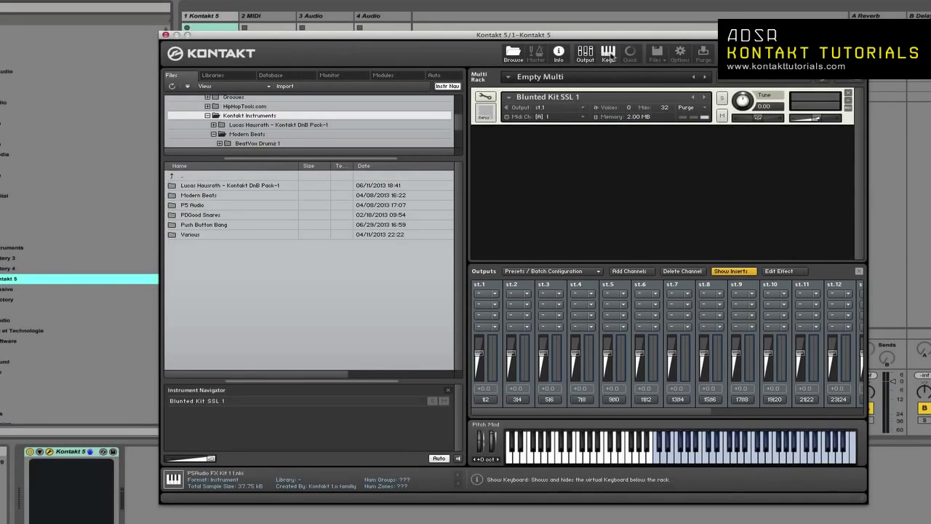
left_click(609, 55)
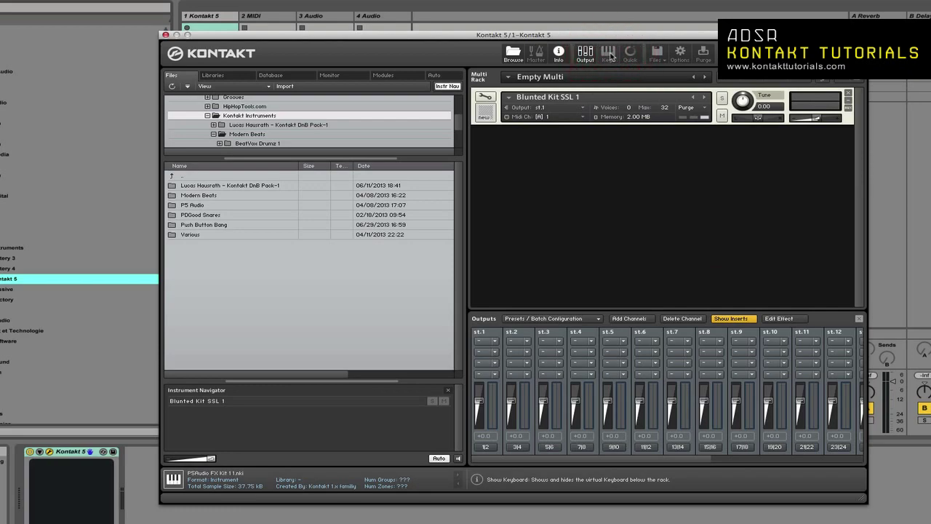
left_click(609, 55)
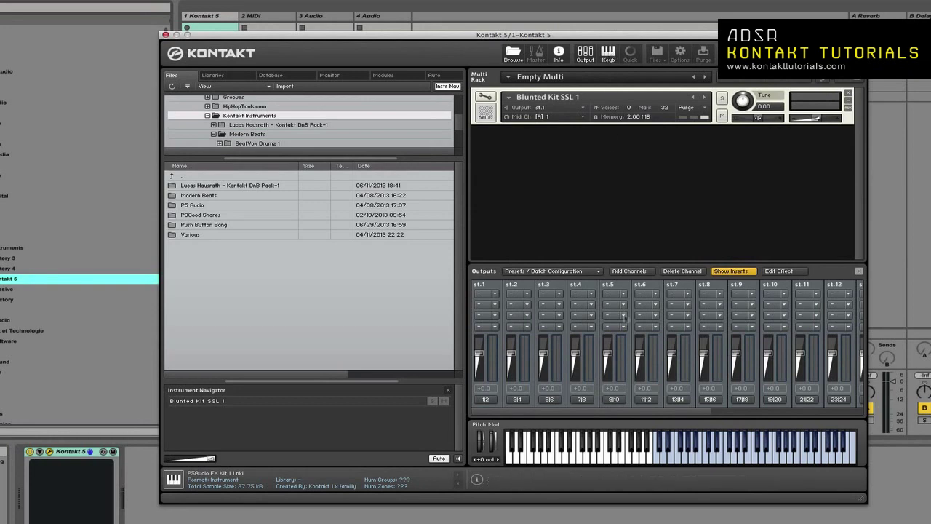
Step: Play four notes on the virtual keyboard, then open and close the Quick-load browser
left_click(673, 458)
left_click(699, 455)
left_click(737, 453)
left_click(739, 453)
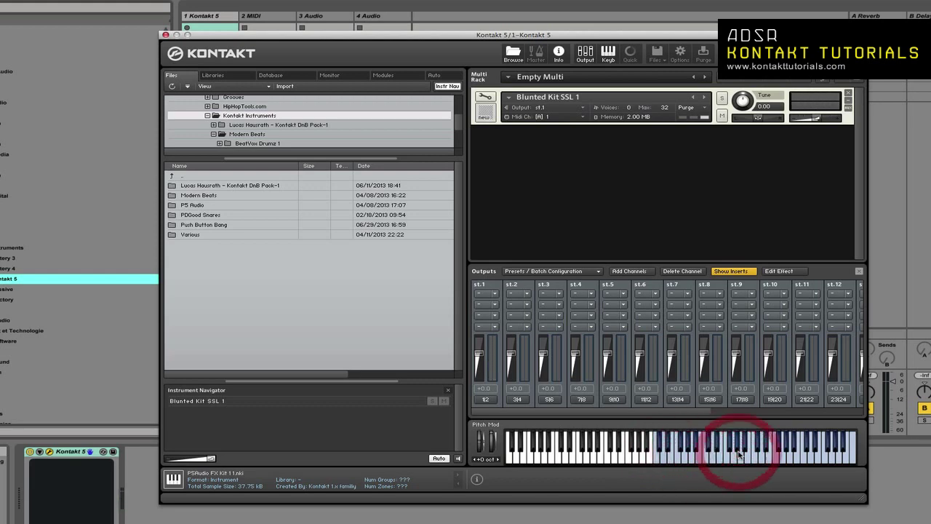
left_click(631, 55)
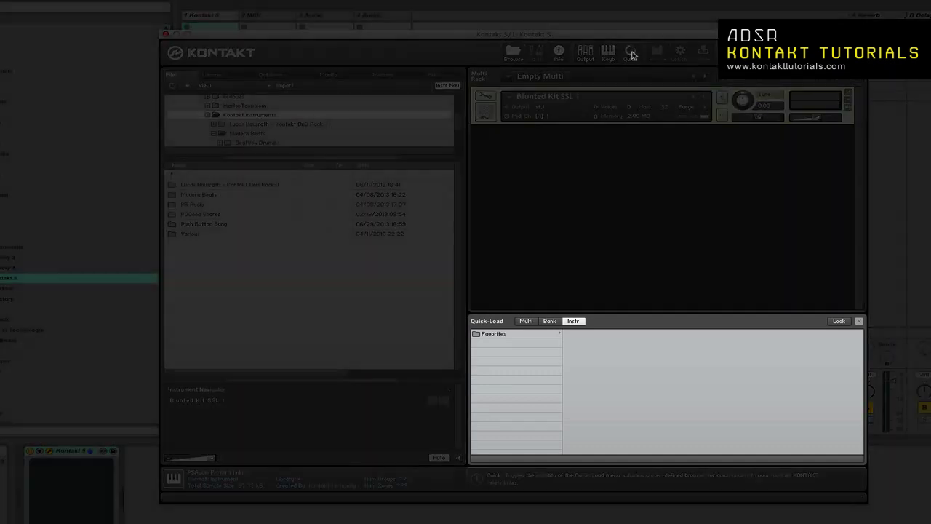
left_click(631, 54)
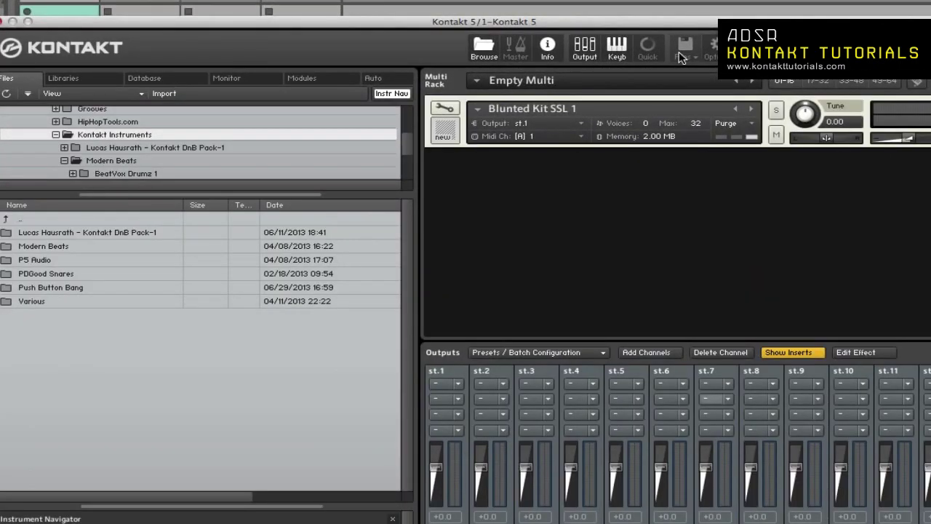
Step: Open the Files menu and browse Load recent, New instrument from list and Save as
left_click(680, 52)
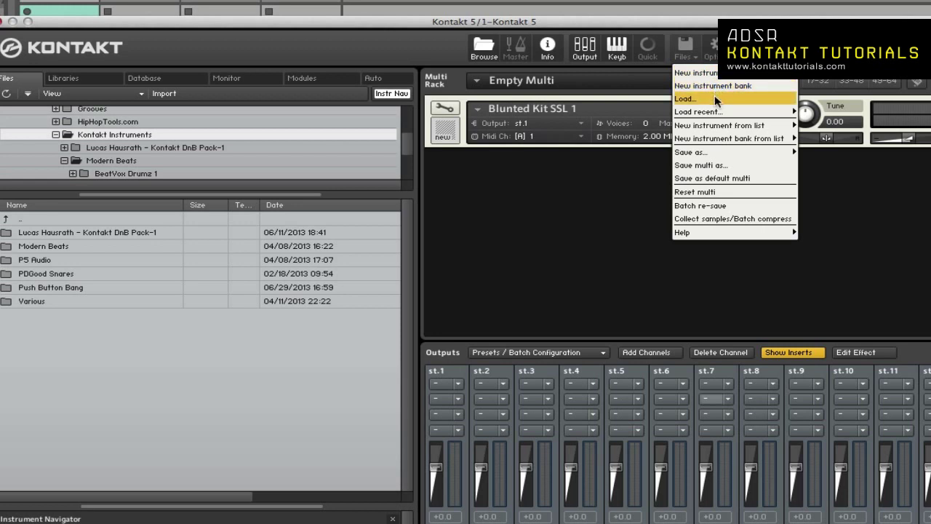
mouse_move(719, 111)
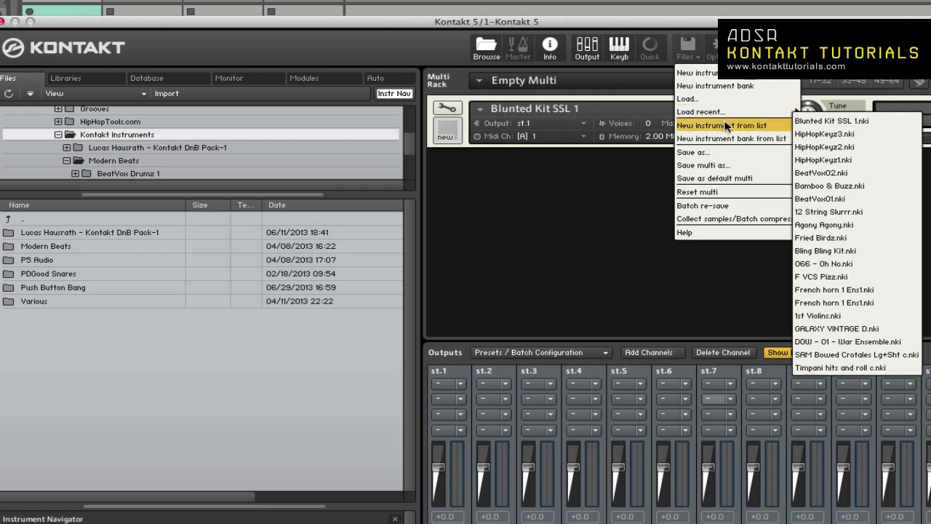
mouse_move(725, 125)
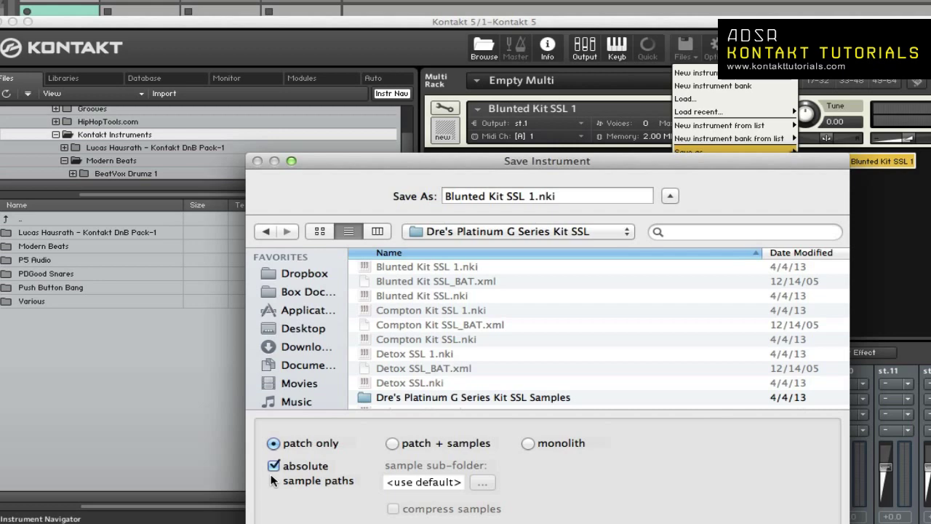
Step: Toggle absolute sample paths, compare patch + samples with monolith, and tick compress samples
left_click(274, 467)
left_click(274, 467)
left_click(392, 444)
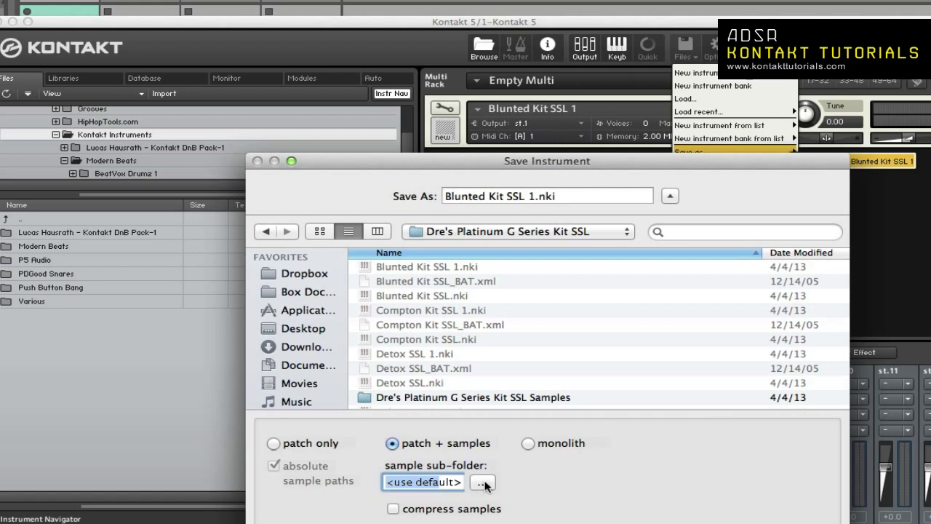
left_click(527, 443)
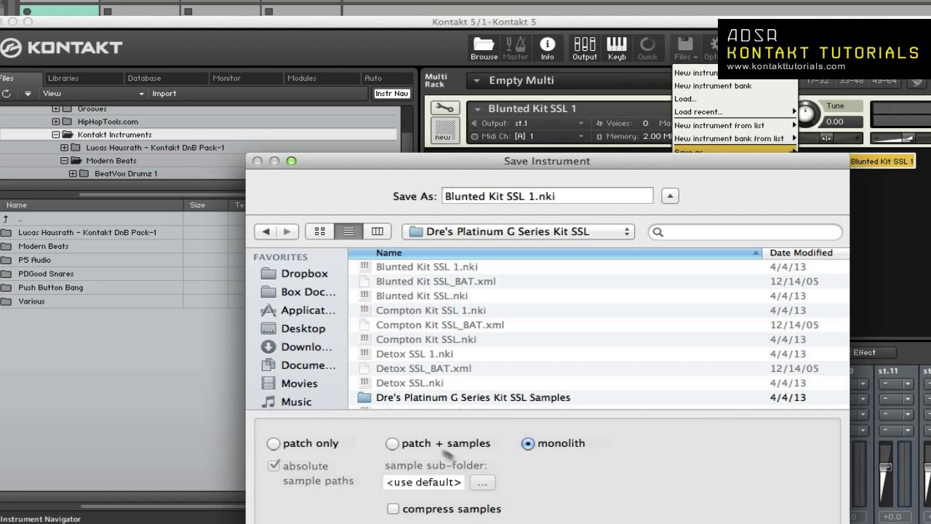
left_click(393, 443)
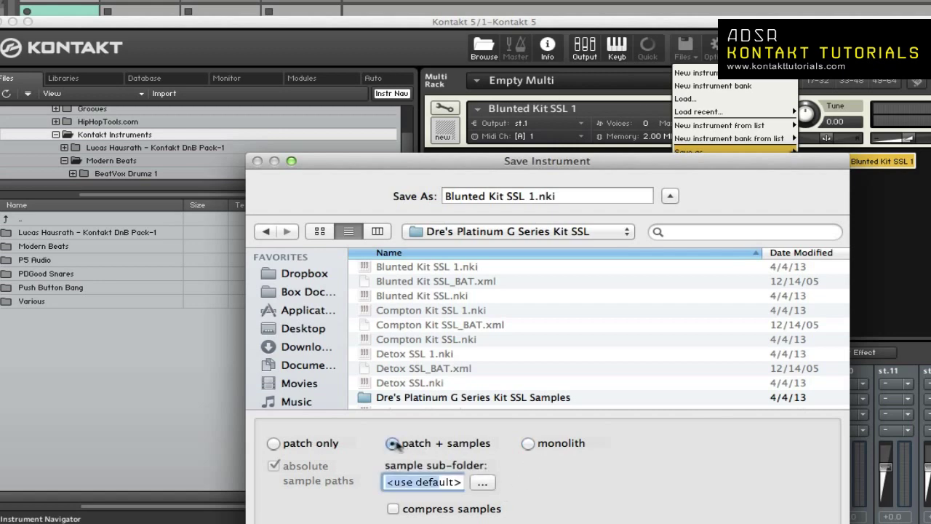
left_click(528, 444)
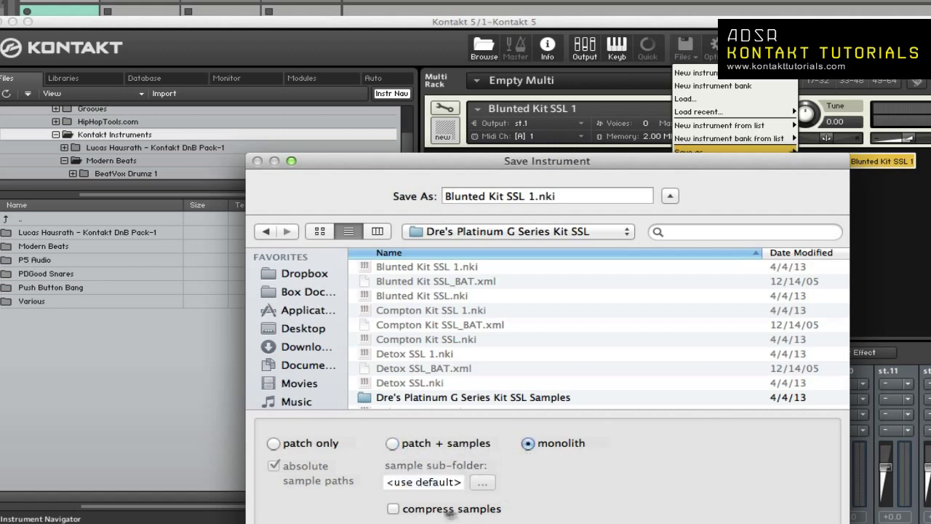
left_click(393, 509)
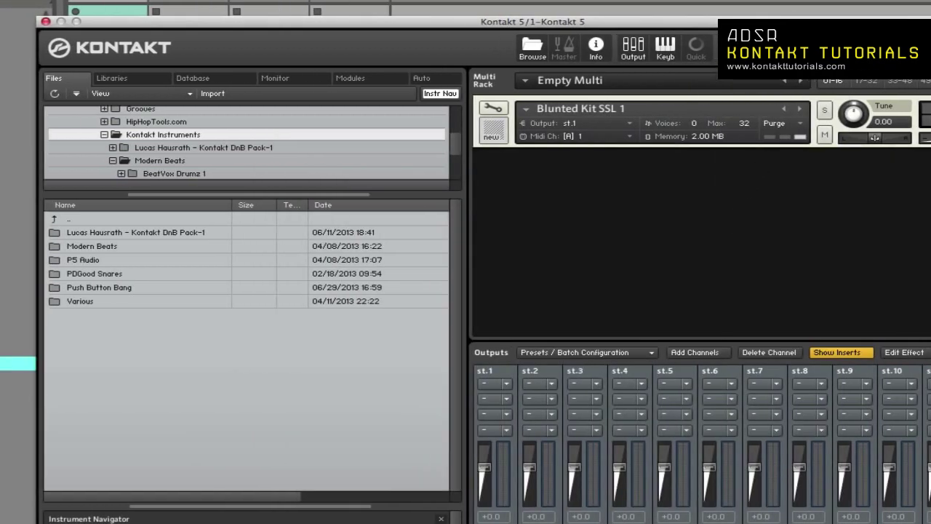
Step: Dismiss the Files menu, exit instrument edit mode, and reopen the Files menu
left_click(729, 47)
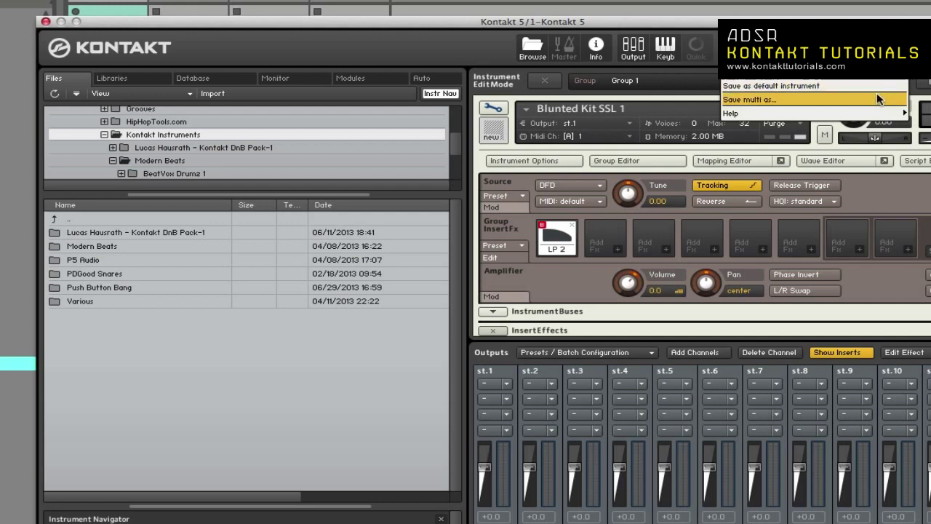
left_click(490, 71)
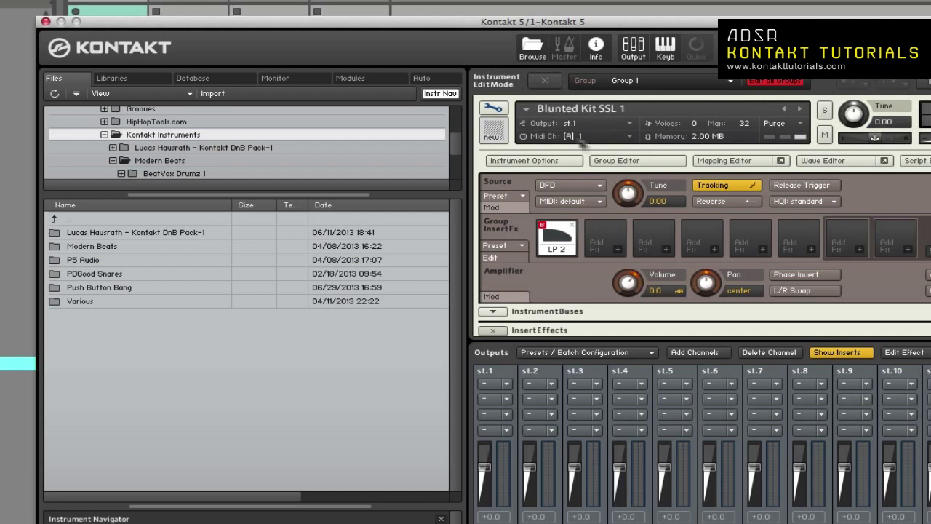
left_click(493, 109)
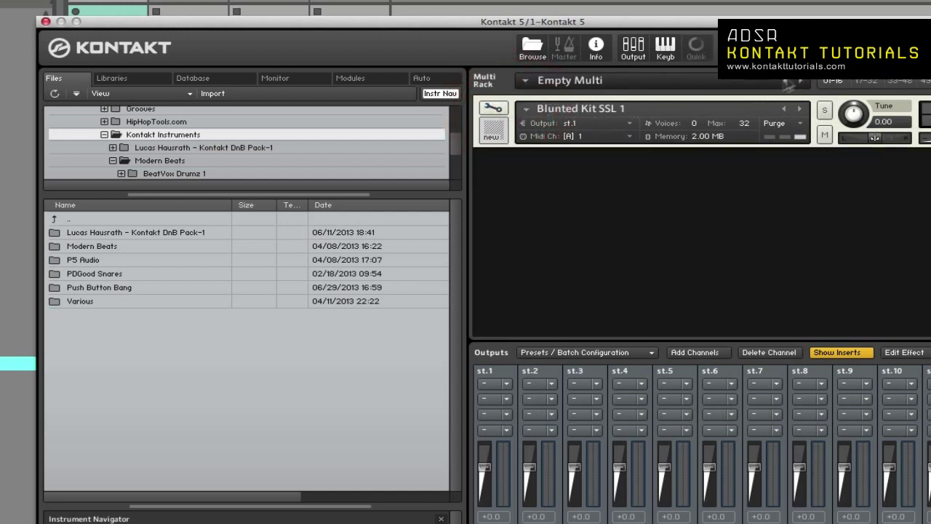
left_click(749, 81)
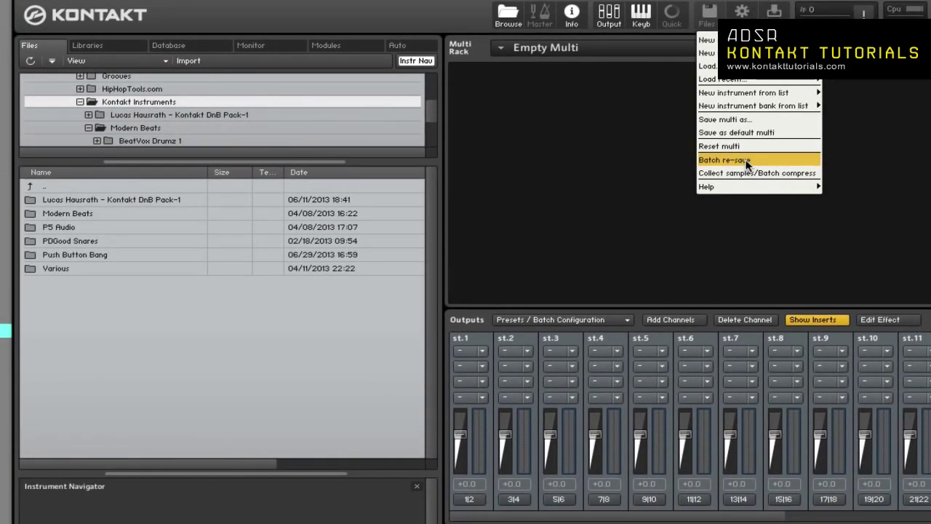
Step: Start and confirm Batch re-save, then navigate to Kontakt Instruments > P5 Audio > Kanye's Windy City Kit SSL
left_click(747, 162)
left_click(550, 209)
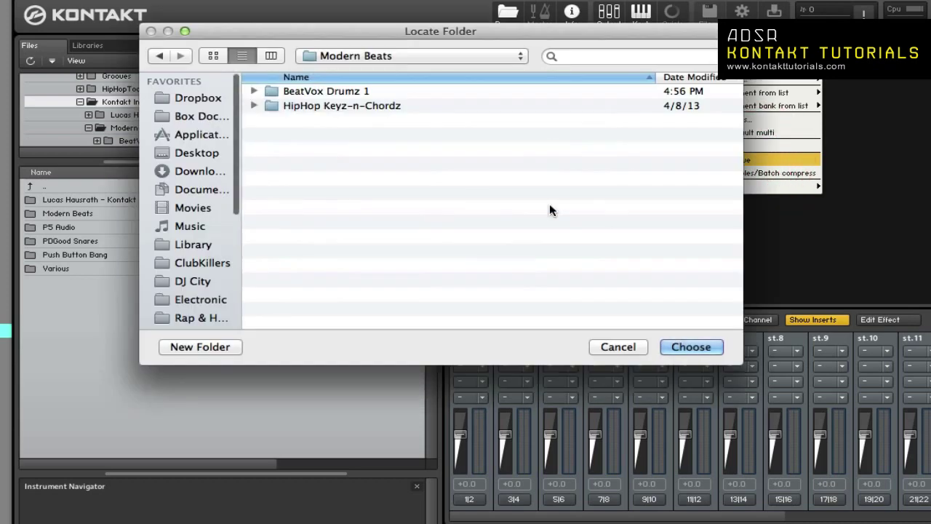
left_click(473, 56)
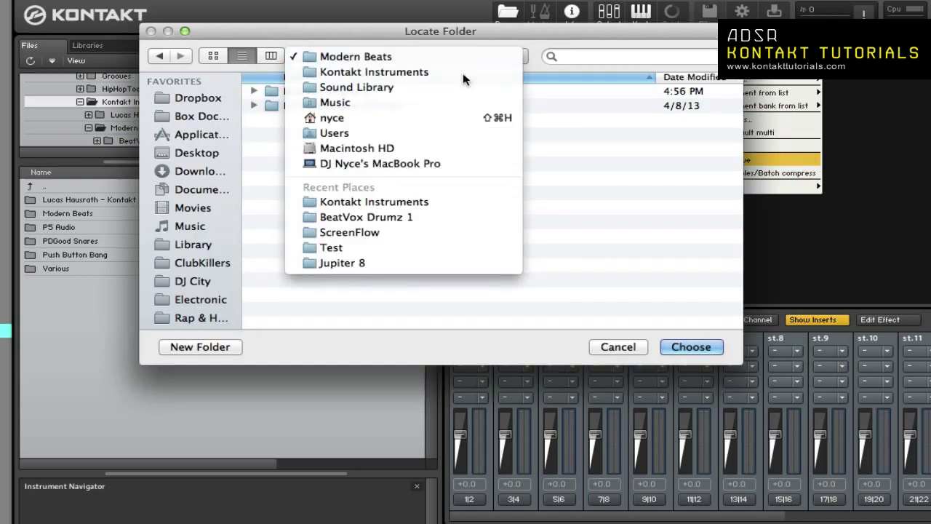
left_click(462, 72)
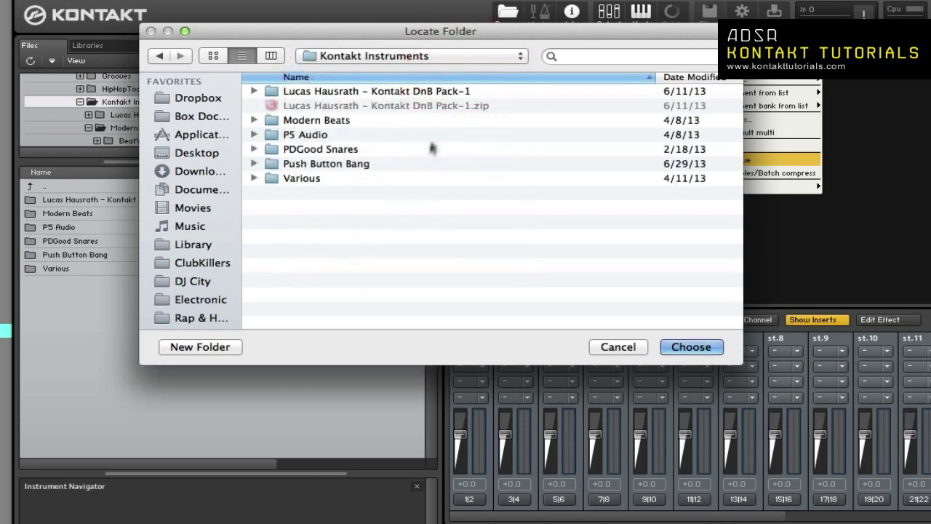
double_click(383, 123)
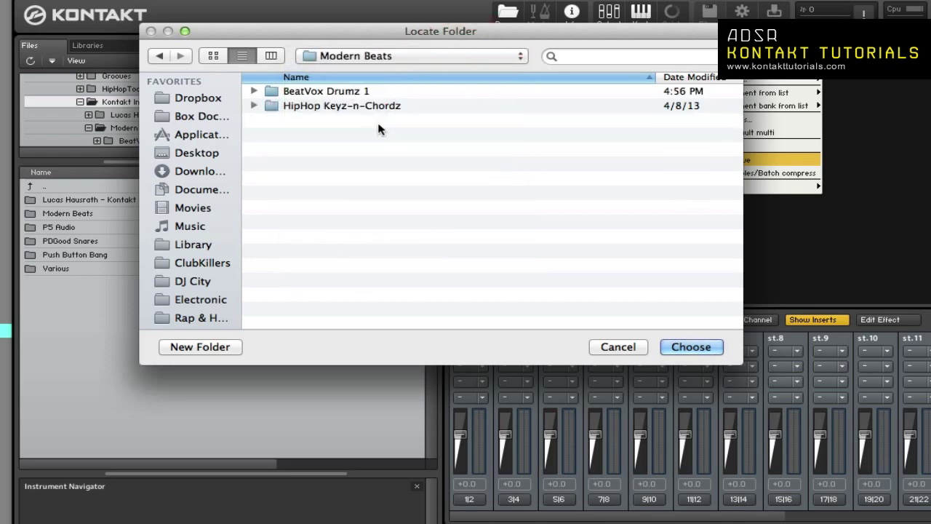
left_click(492, 56)
left_click(463, 74)
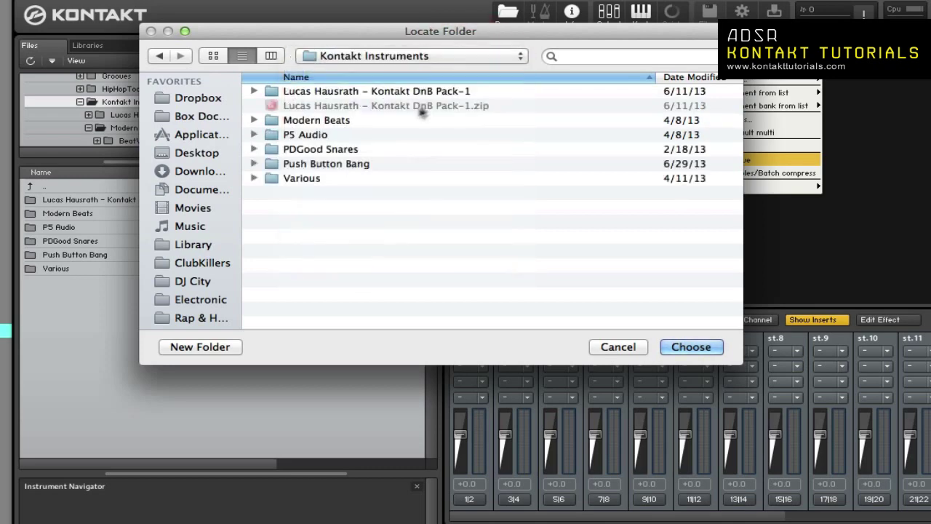
double_click(352, 134)
double_click(365, 122)
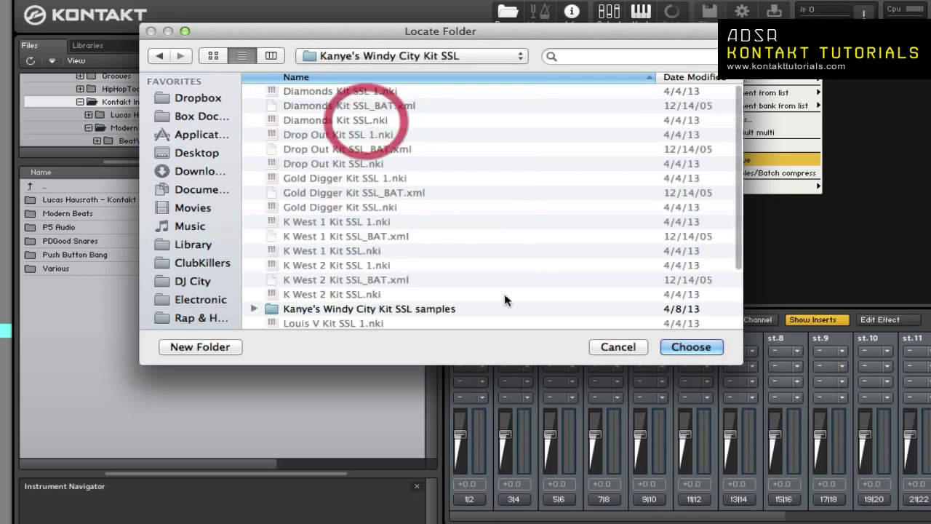
Step: Choose the Kanye's Windy City Kit SSL folder and browse for the 347 missing samples
left_click(687, 349)
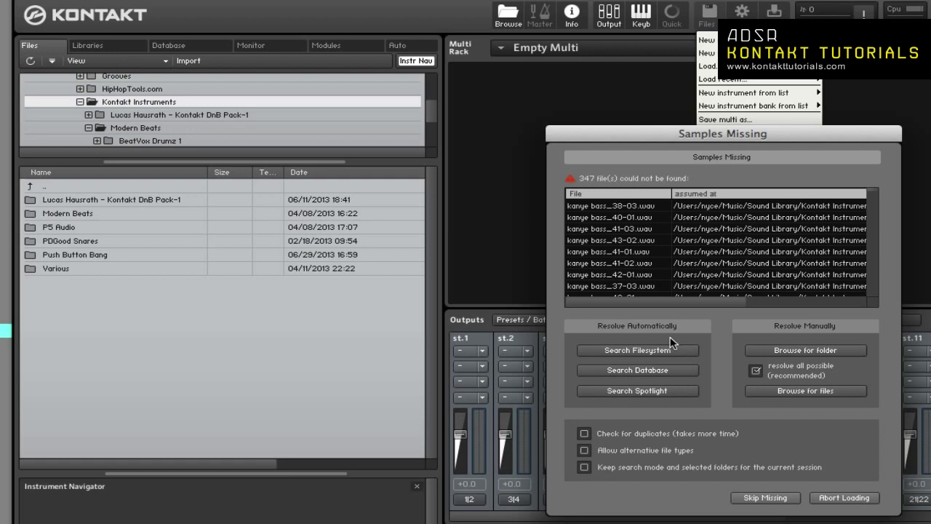
left_click(819, 344)
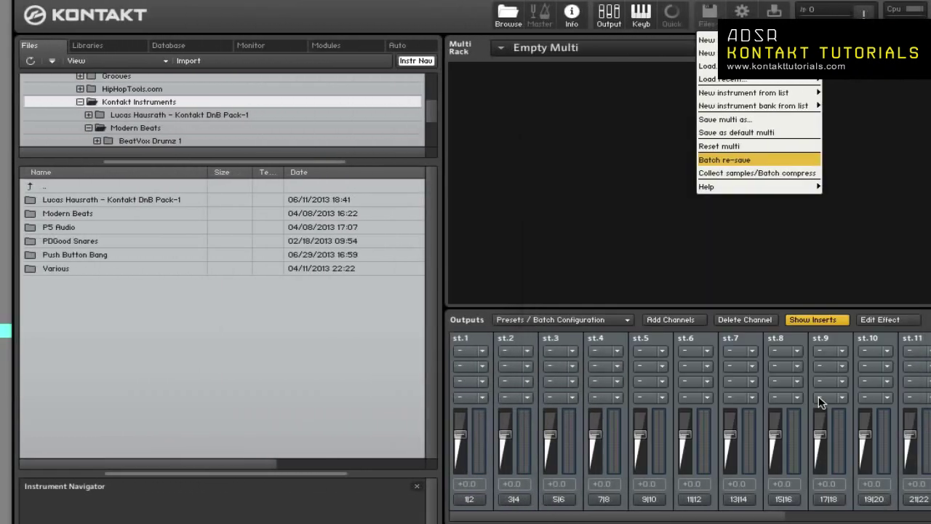
Step: Resolve the missing samples from the Kanye folder, then load Diamonds Kit SSL 1.nki
left_click(818, 401)
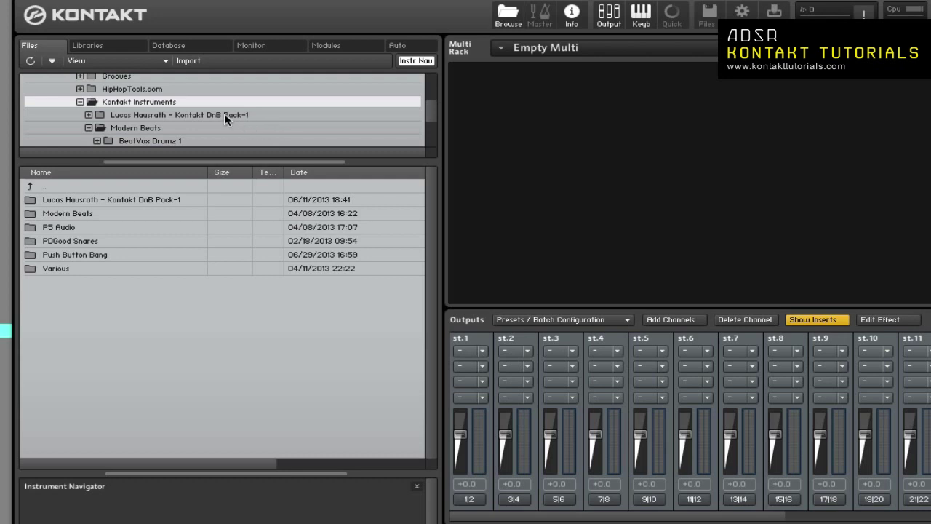
scroll(224, 114, "down", 5)
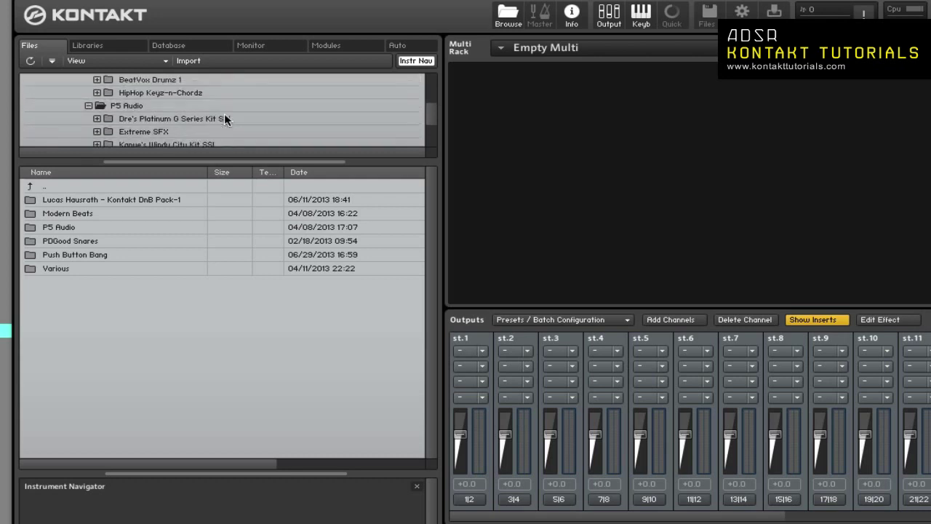
scroll(223, 119, "down", 1)
left_click(206, 128)
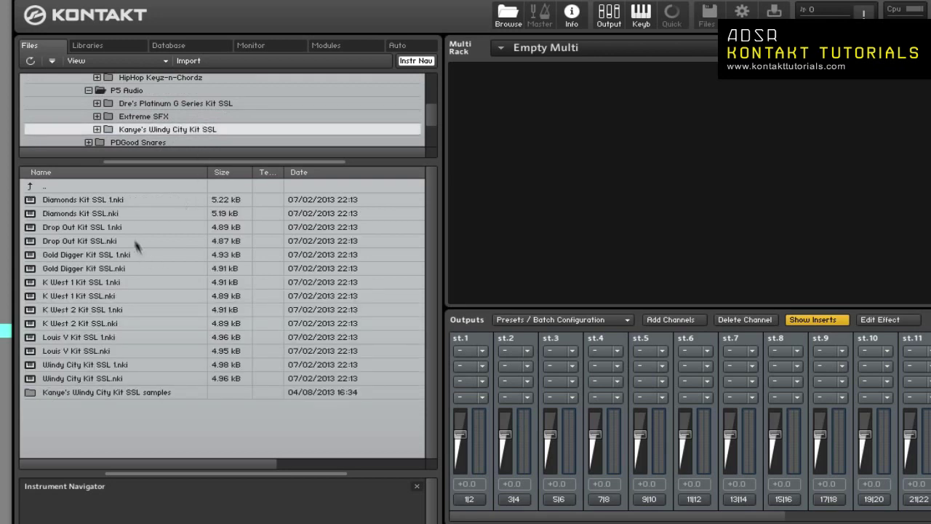
double_click(120, 203)
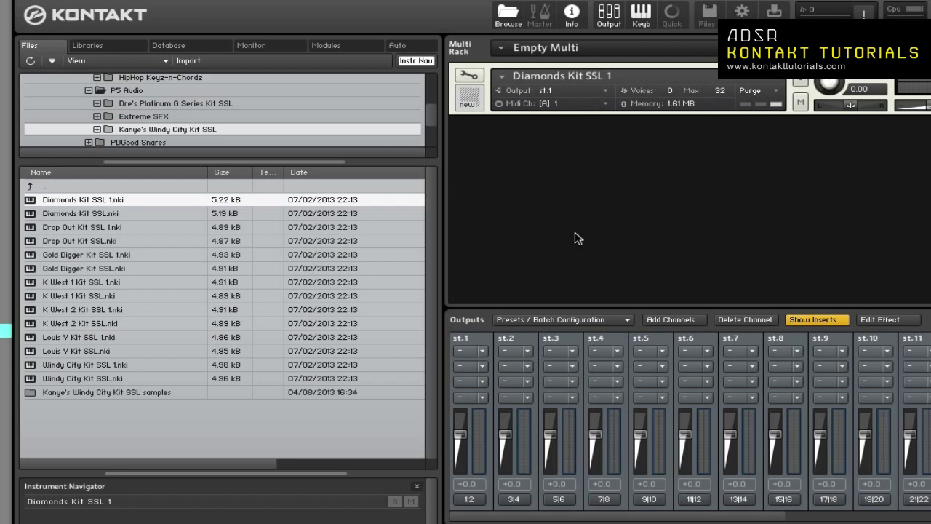
Step: Start Collect samples / Batch compress, discarding the multi, with HipHop Keyz-n-Chordz as source folder
left_click(706, 14)
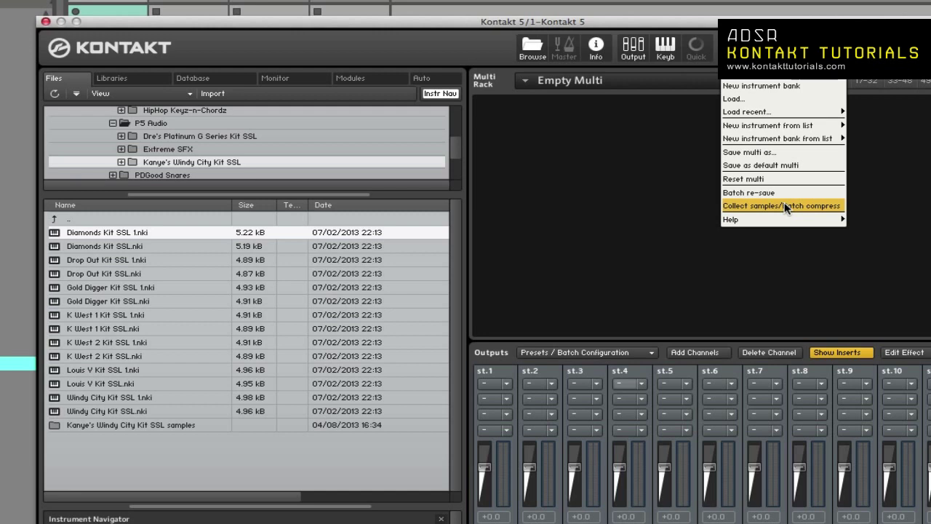
left_click(785, 206)
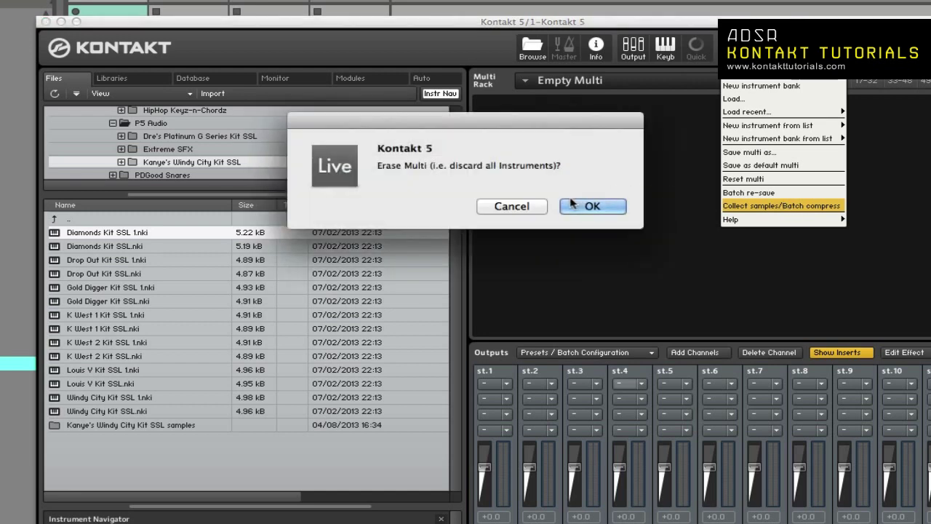
left_click(586, 207)
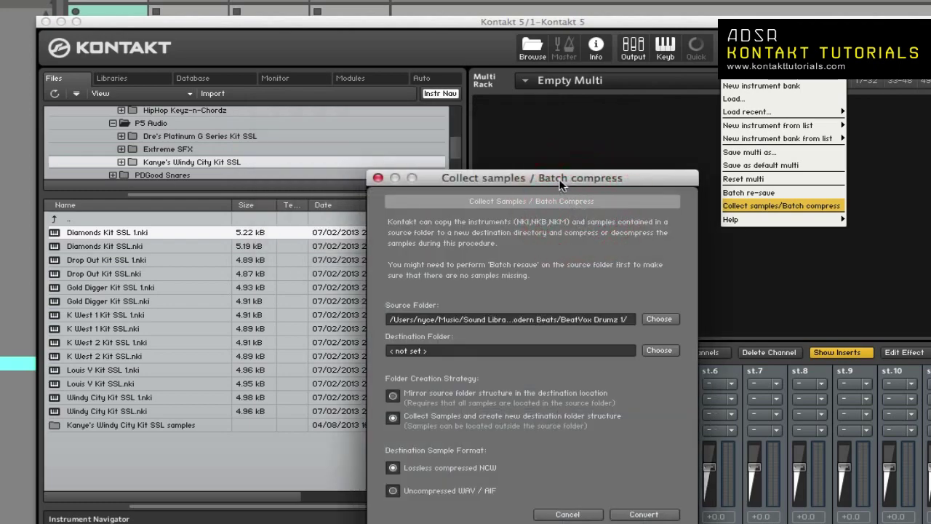
left_click_drag(557, 180, 735, 146)
left_click(830, 280)
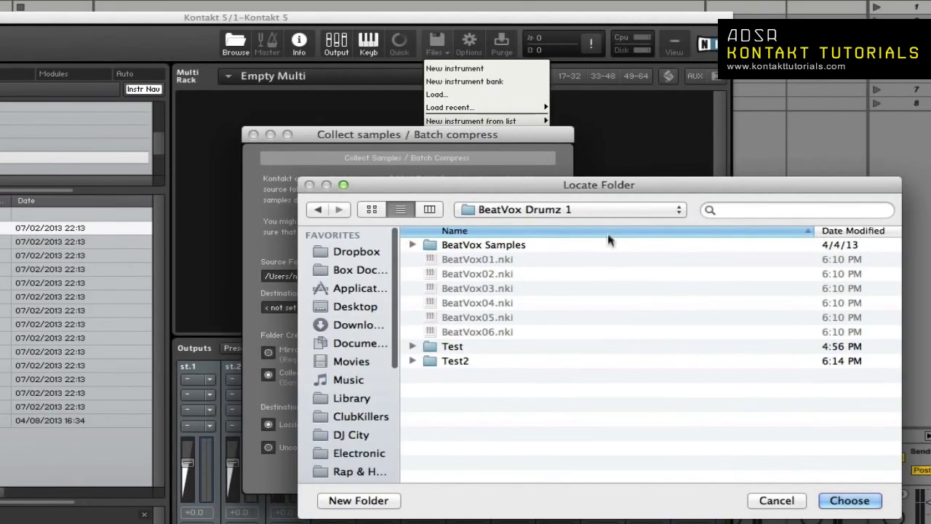
left_click(602, 208)
left_click(596, 225)
double_click(553, 259)
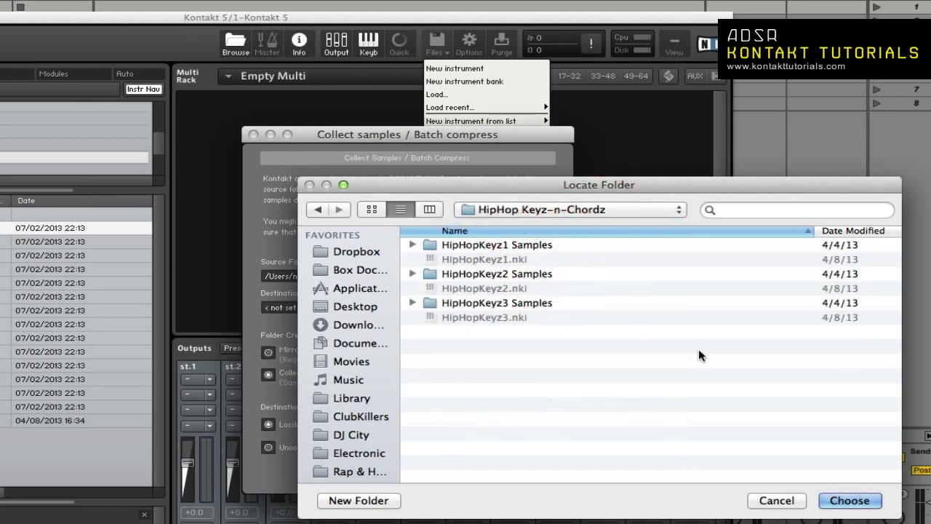
left_click(850, 501)
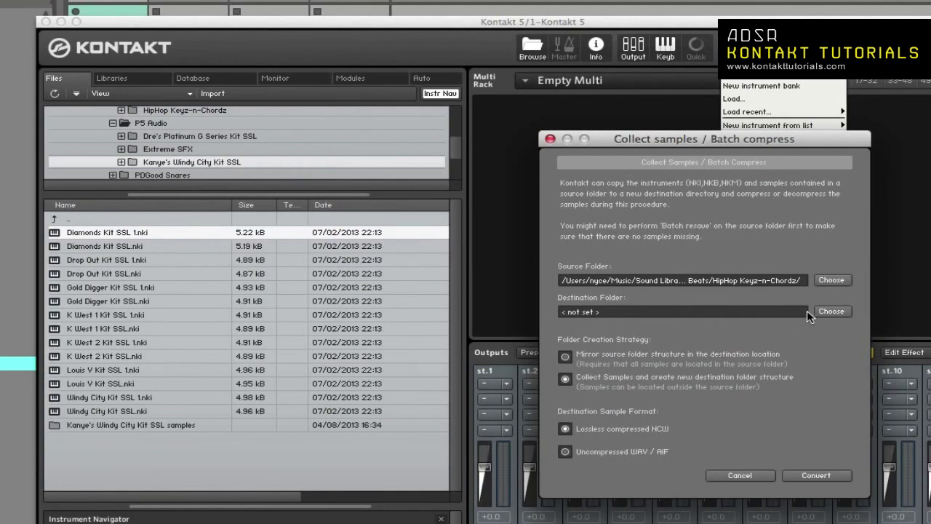
Step: Create a new folder named Test and choose it as the destination
left_click(815, 311)
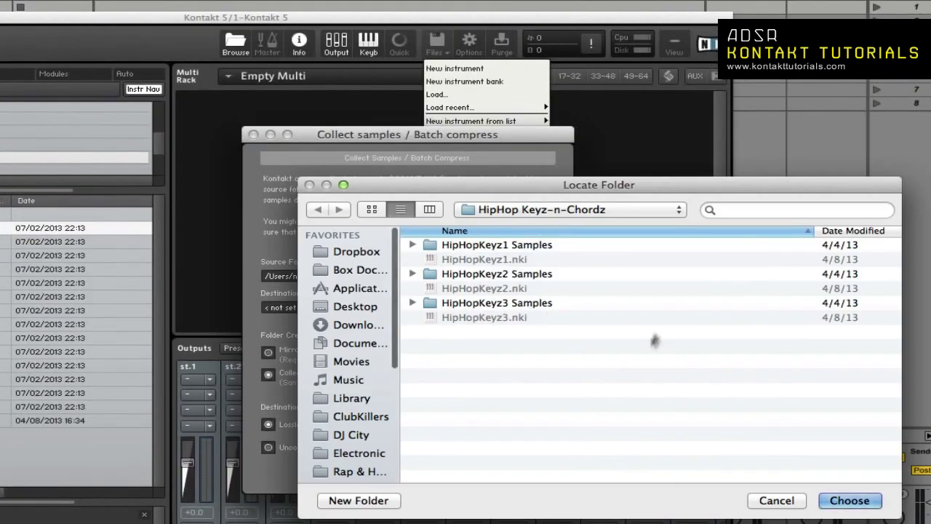
left_click(386, 501)
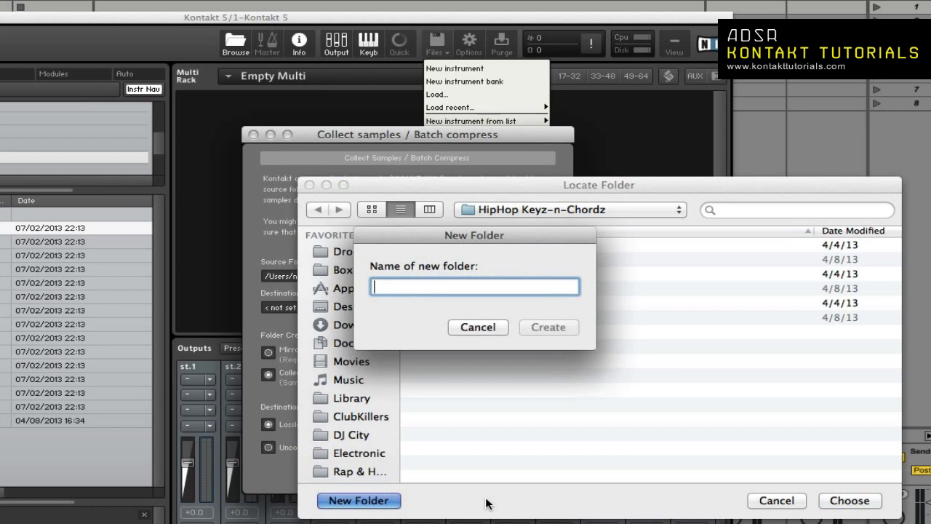
type("Collec")
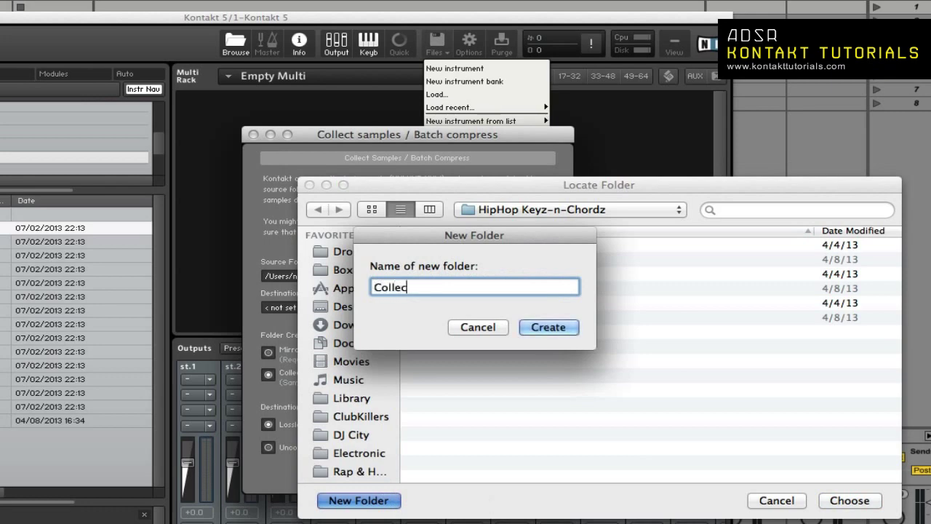
key("BackSpace")
key("BackSpace")
key("BackSpace")
key("BackSpace")
type("Test")
key("Return")
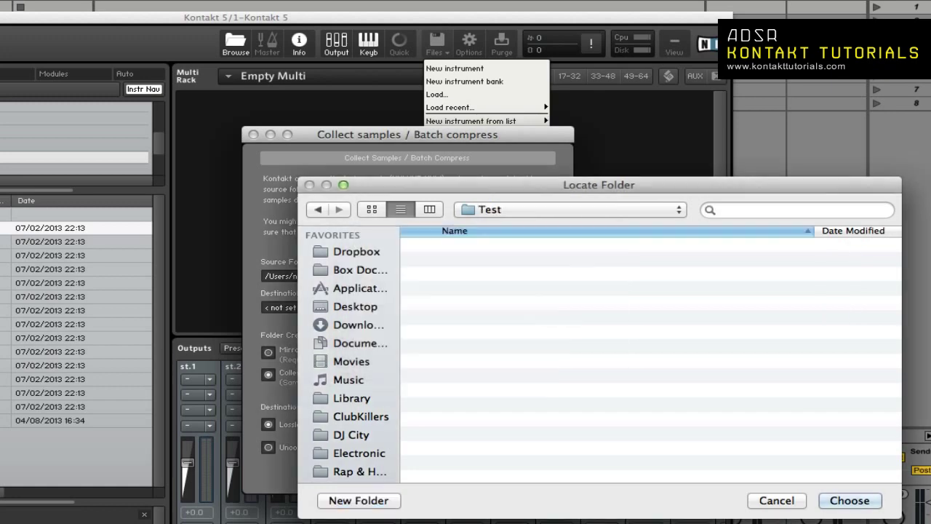
left_click(844, 500)
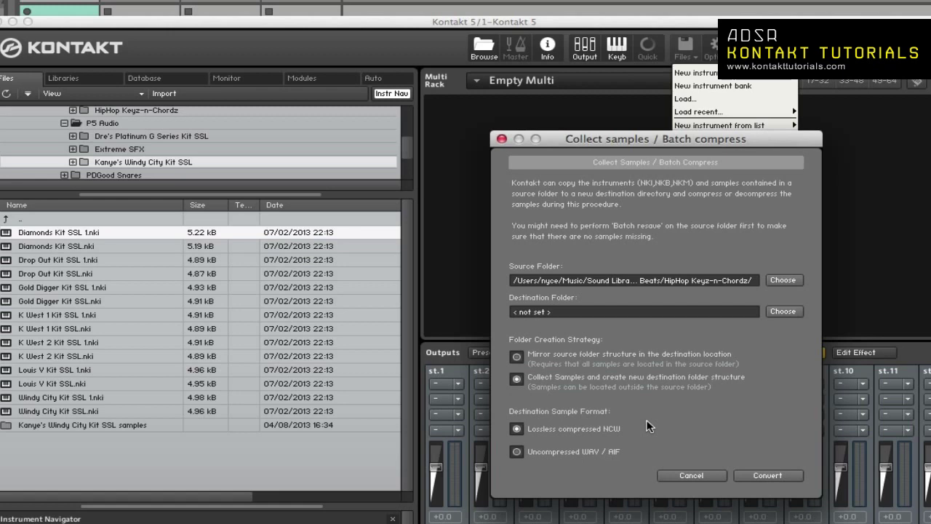
Step: Browse the Files menu's Help submenu listing About Kontakt
mouse_move(713, 215)
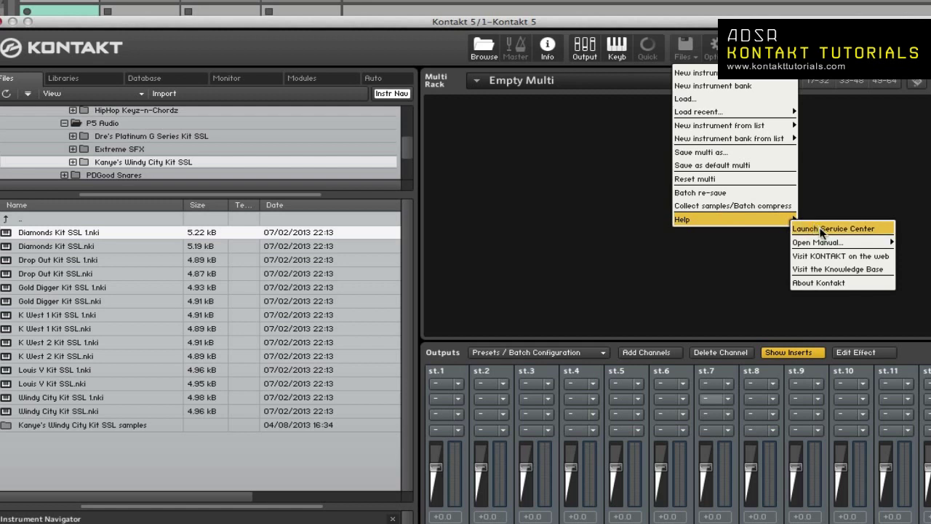
mouse_move(831, 247)
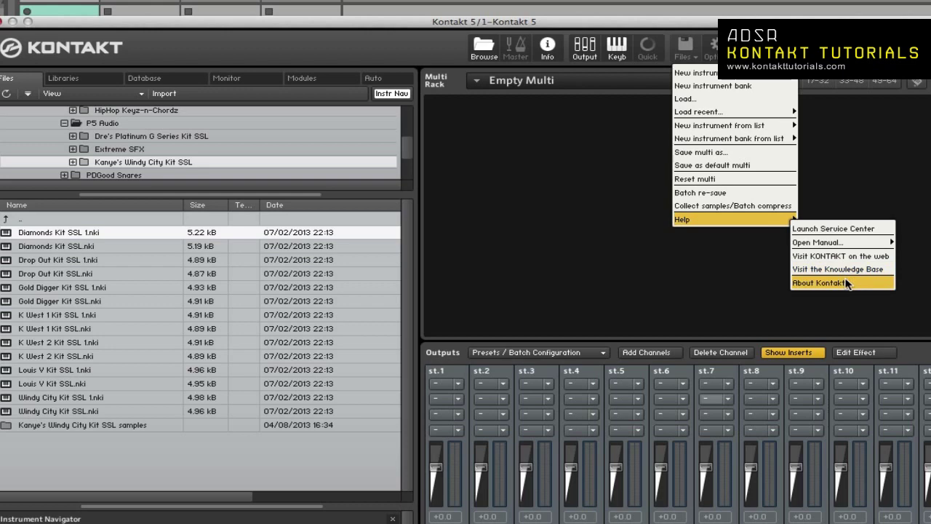
Step: Dismiss the menus and open the Options dialog at its Interface tab
left_click(745, 254)
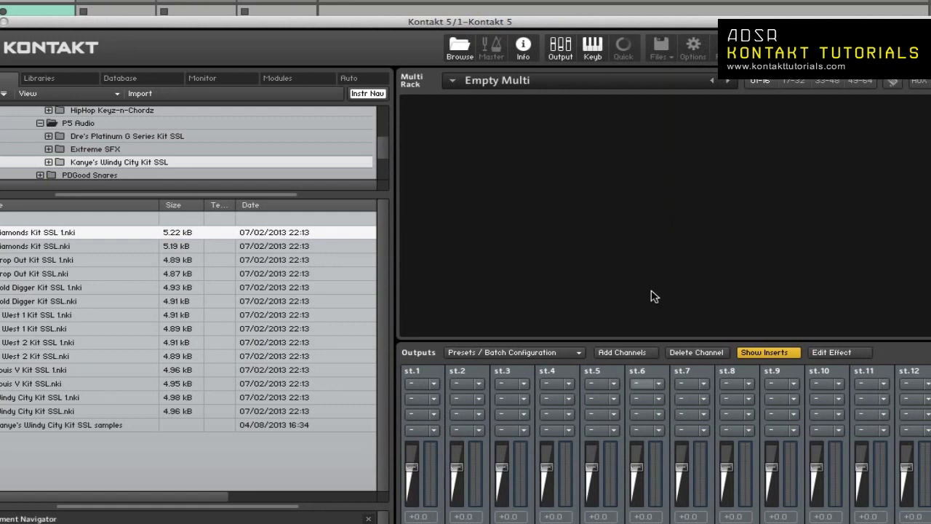
left_click(694, 49)
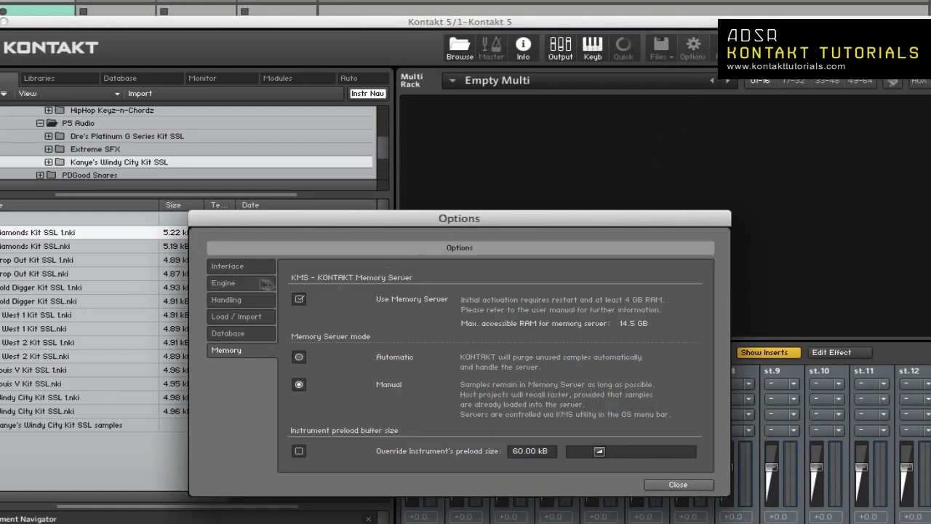
left_click(232, 266)
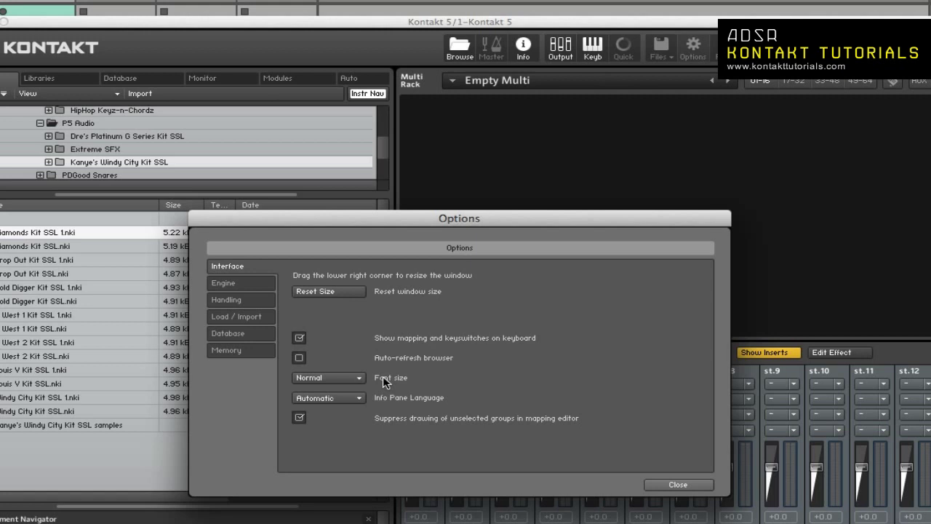
left_click(356, 378)
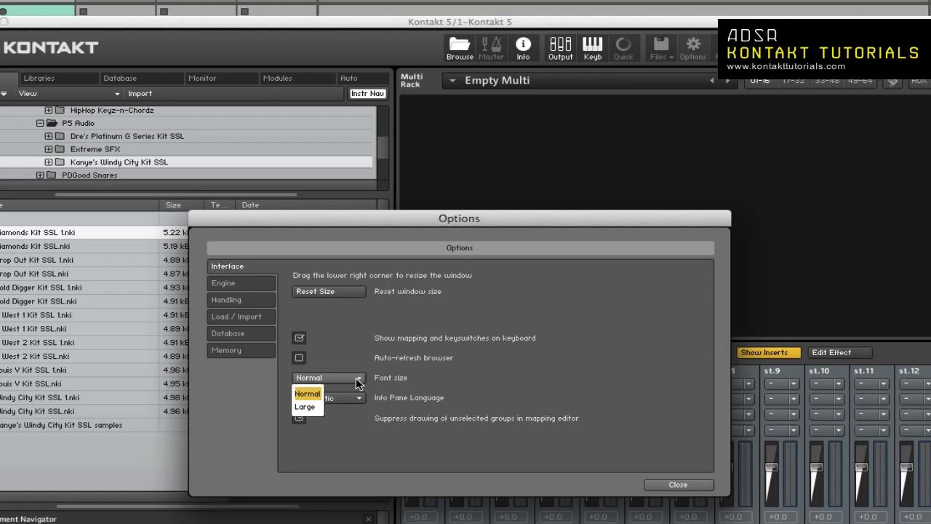
left_click(393, 397)
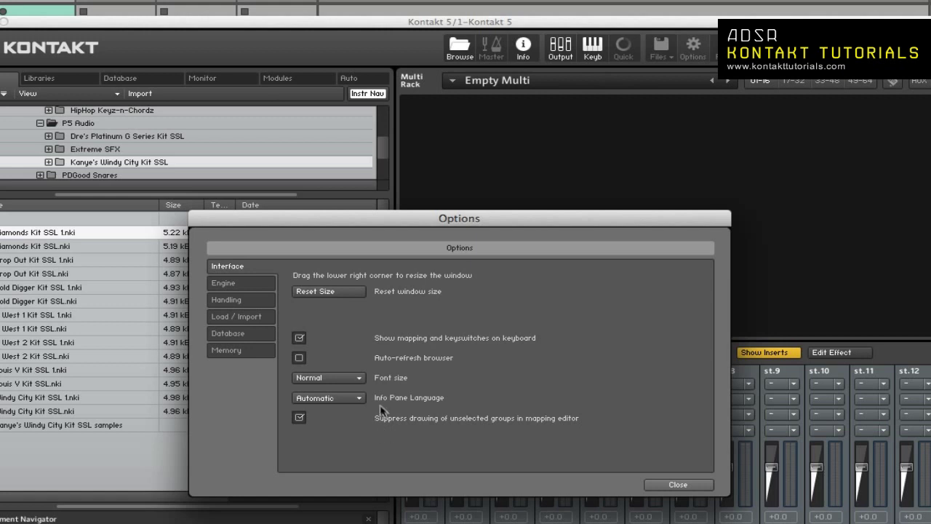
Step: Show the Engine page and check the CPU overload protection list, leaving it disabled
left_click(256, 289)
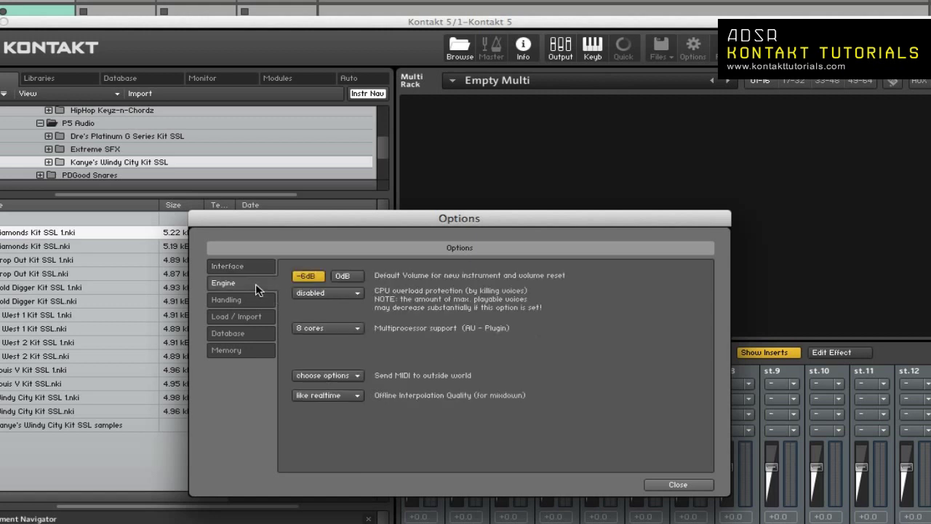
left_click(353, 293)
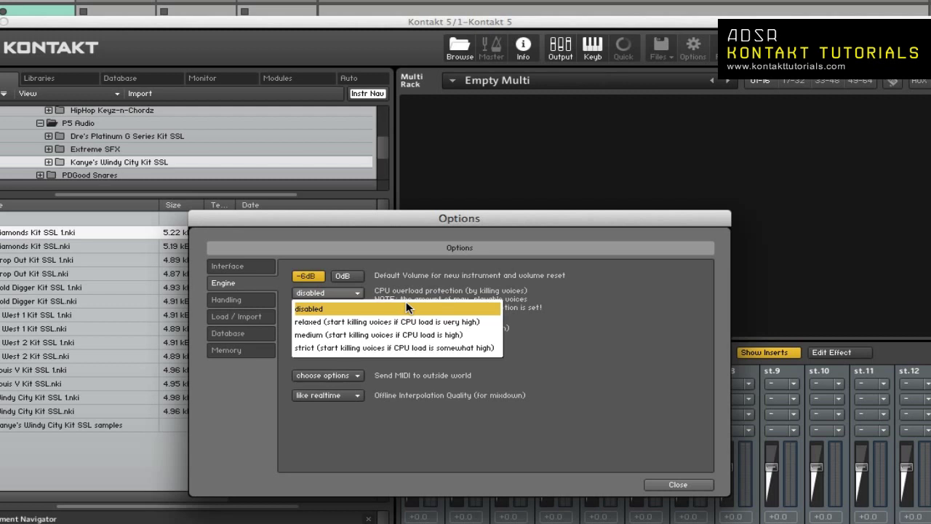
left_click(438, 292)
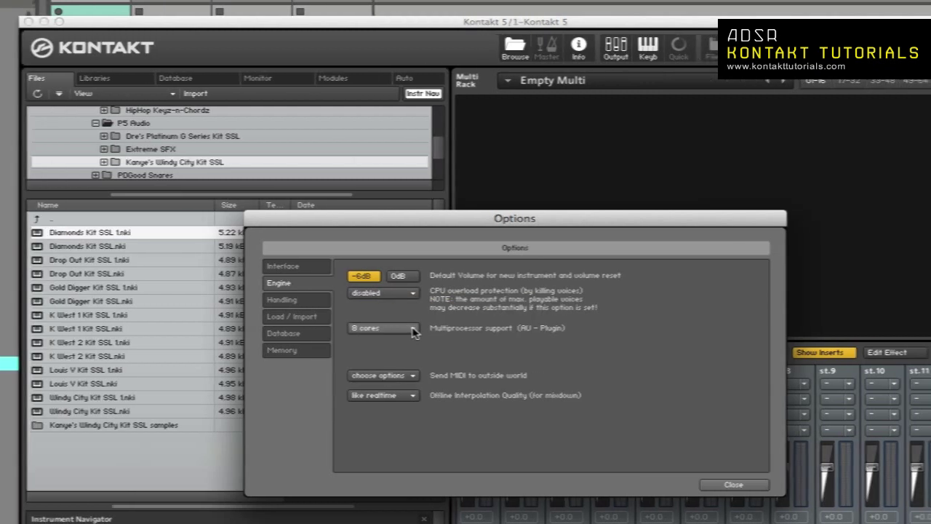
left_click(357, 329)
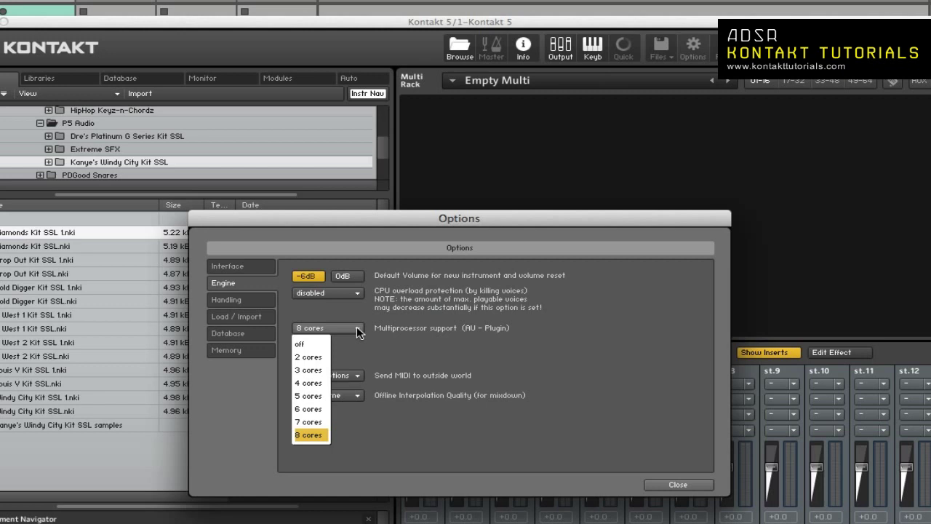
left_click(392, 350)
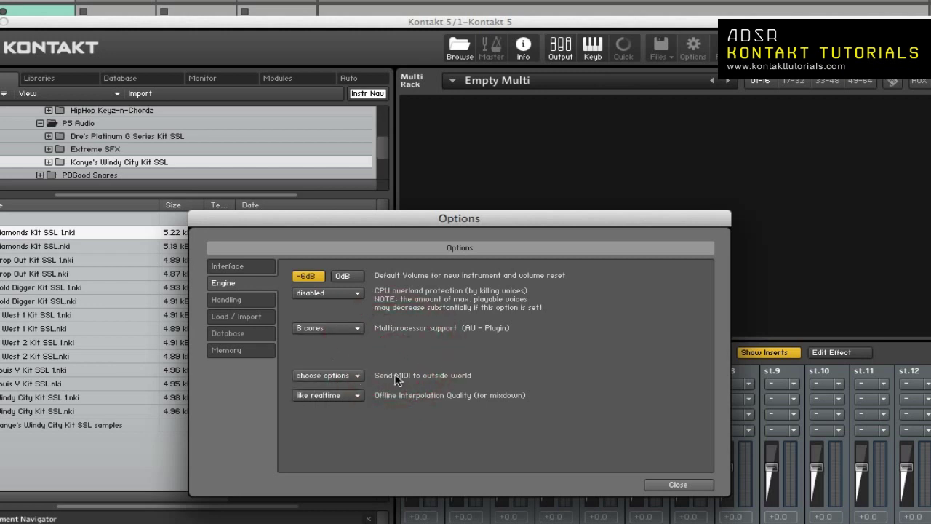
left_click(356, 376)
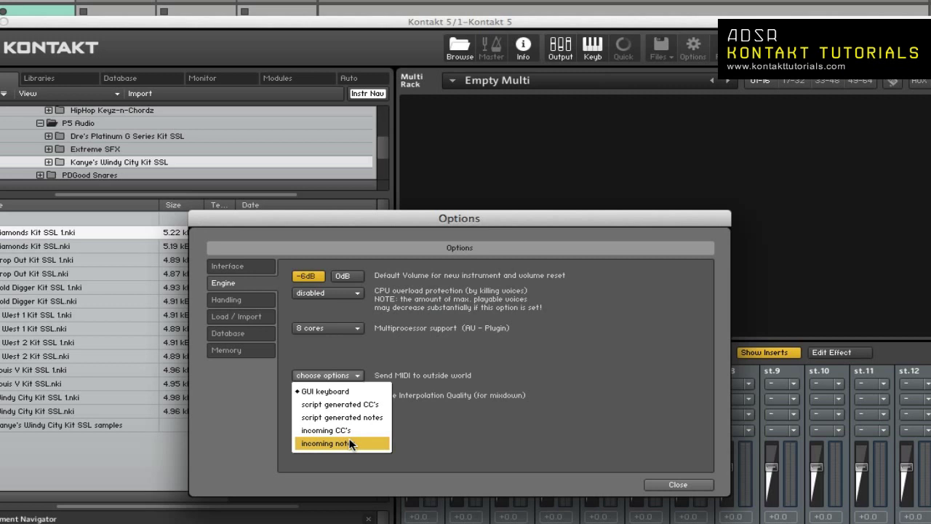
left_click(443, 448)
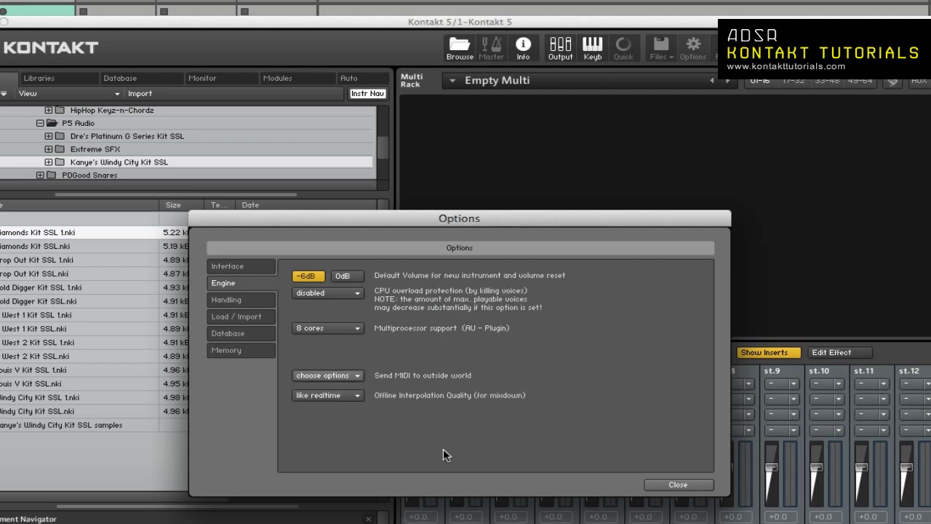
left_click(358, 396)
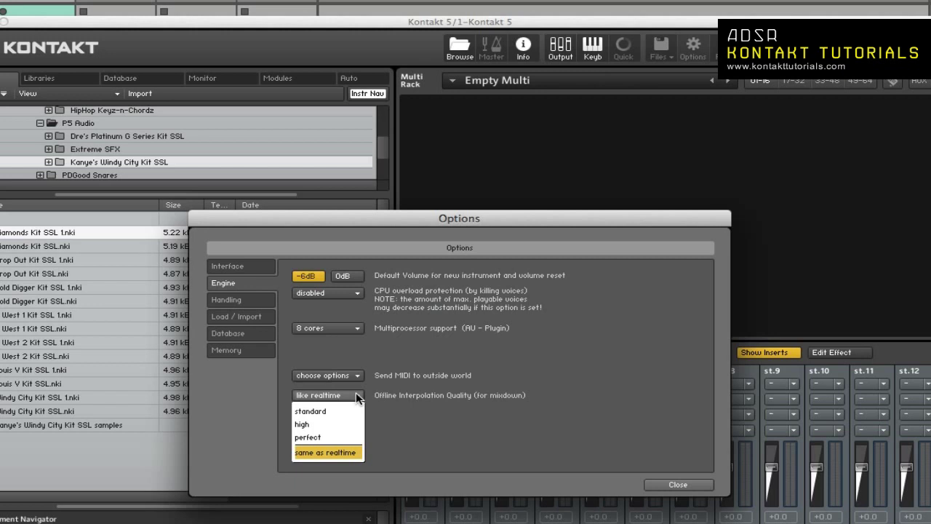
left_click(347, 453)
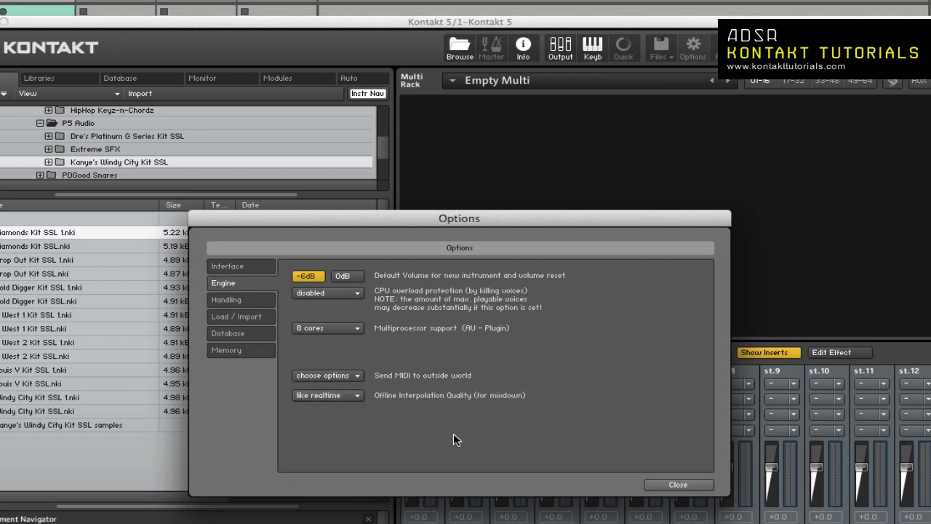
Step: Show the Handling page: keyboard velocity 100, root-key C3, Adobe Audition CS6 as wave editor
left_click(227, 299)
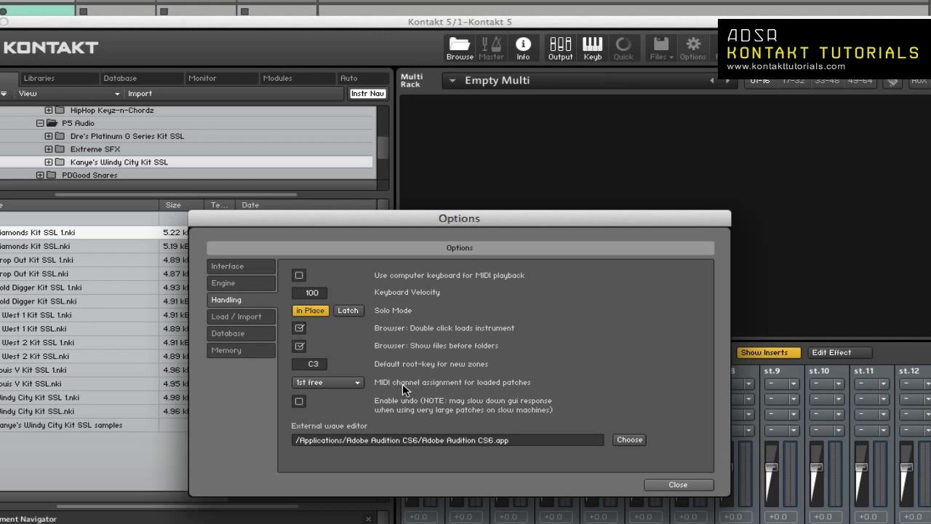
left_click(356, 382)
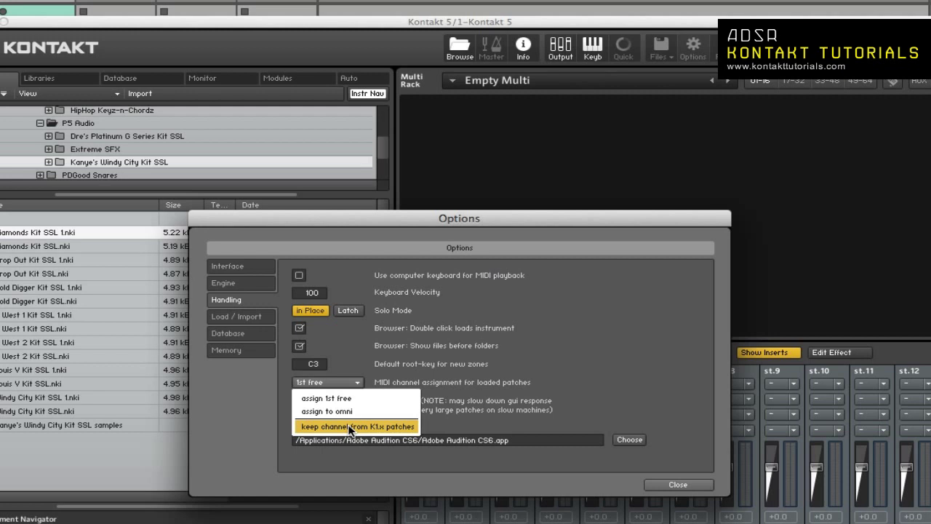
left_click(498, 402)
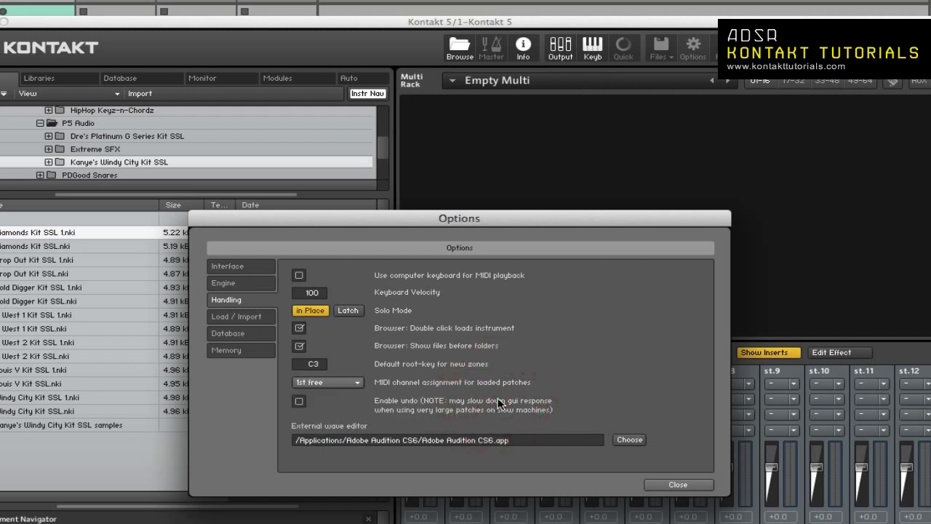